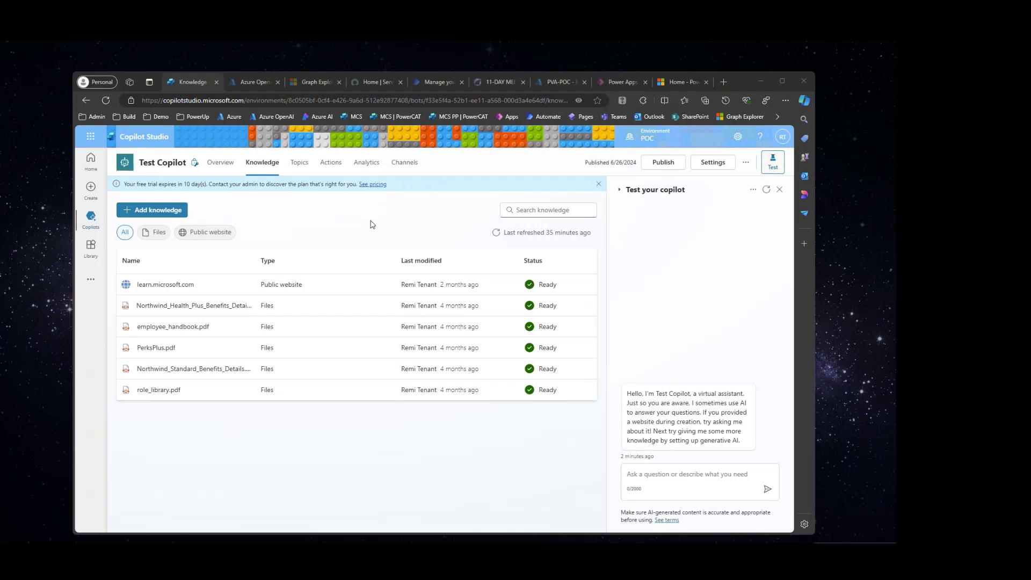
- Go to Policies > Data policies and start editing the Restricted websites policy
click(684, 79)
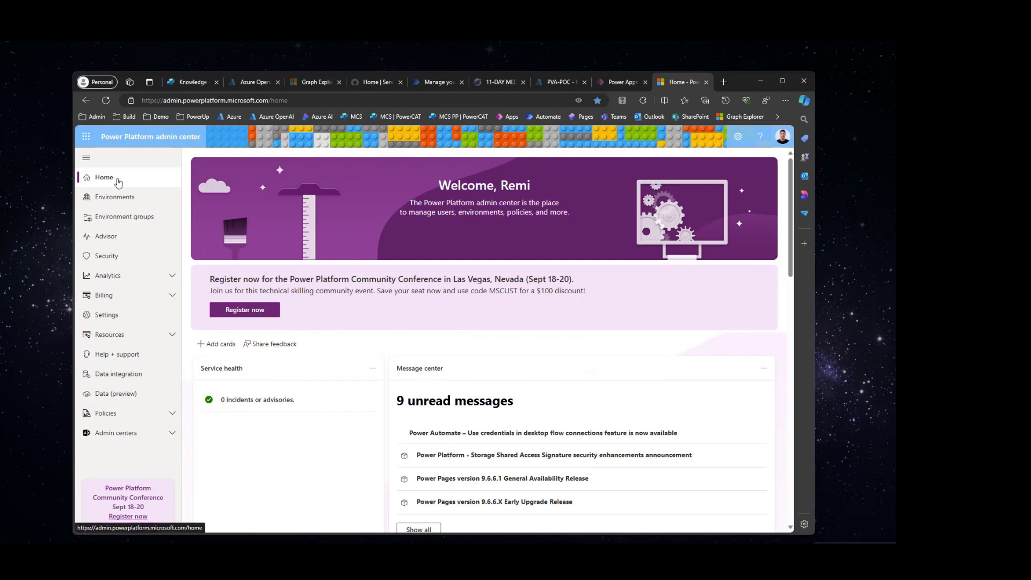
click(145, 413)
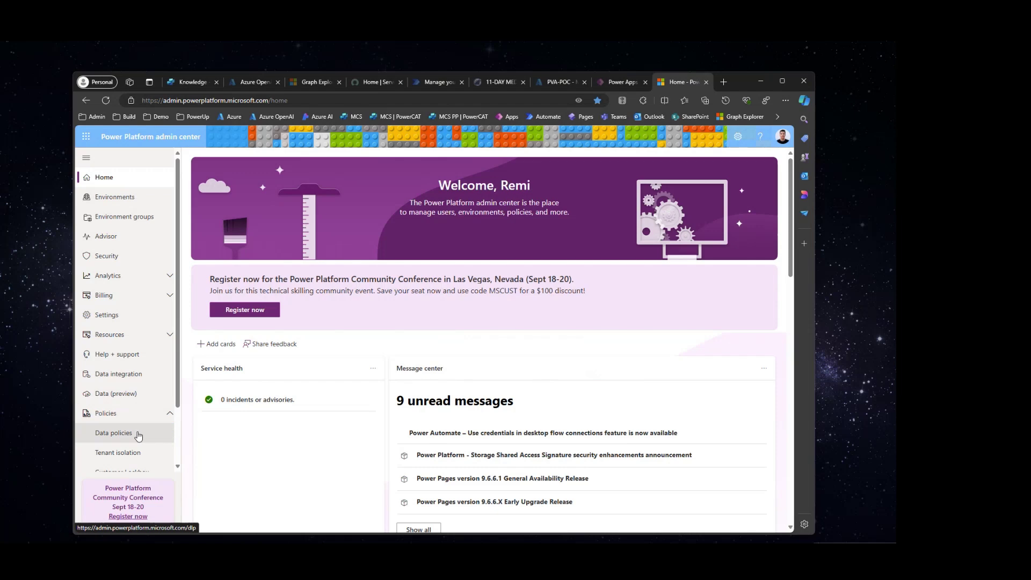
click(138, 436)
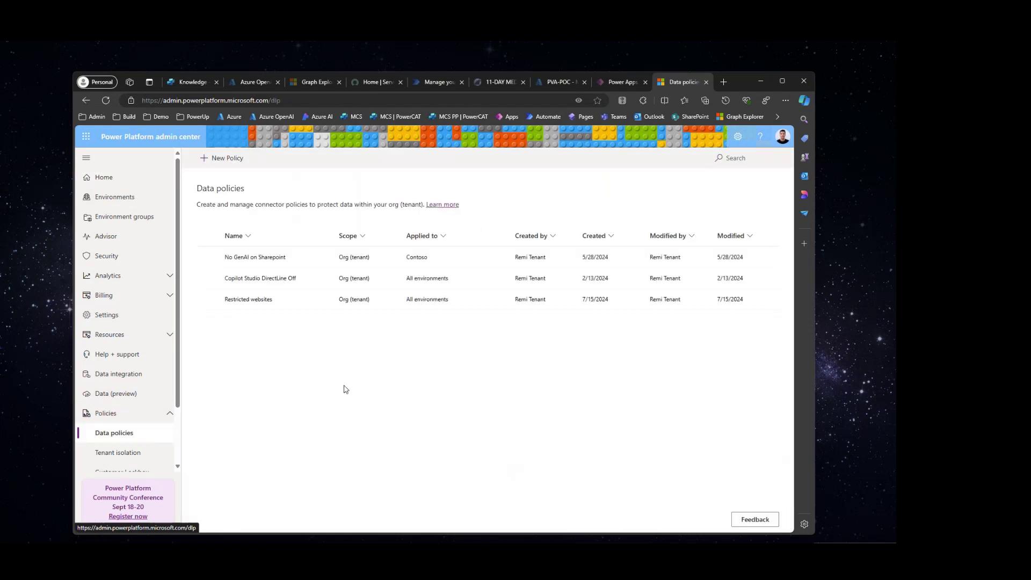
click(286, 304)
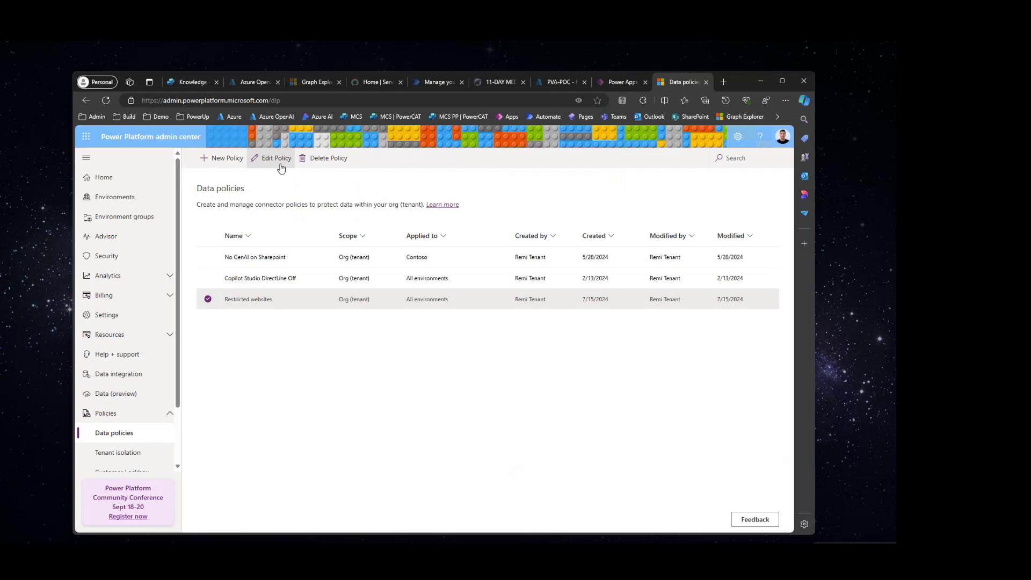
click(277, 159)
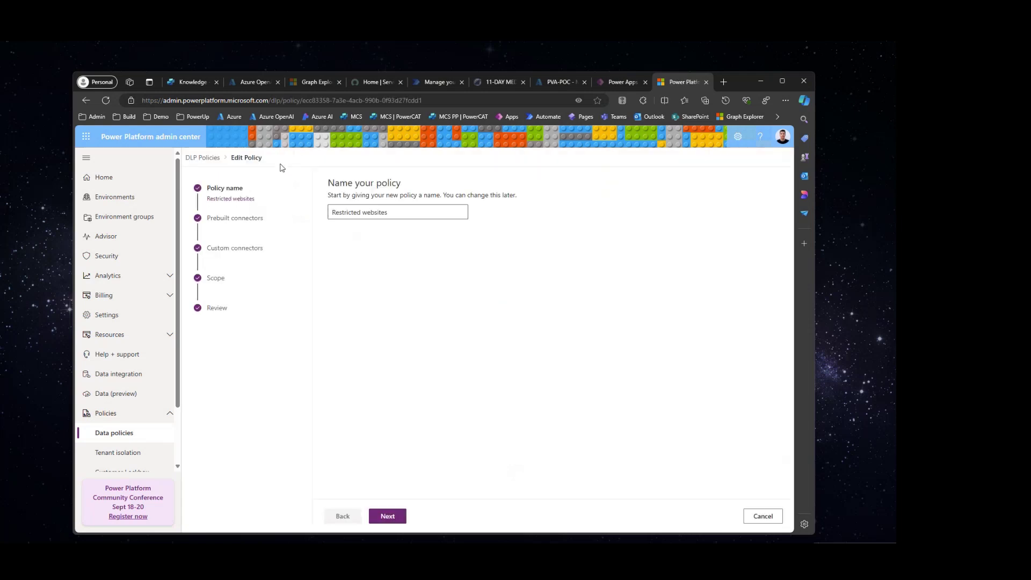
- On Prebuilt connectors, search 'website' and select the public-websites knowledge connector's options menu
click(248, 219)
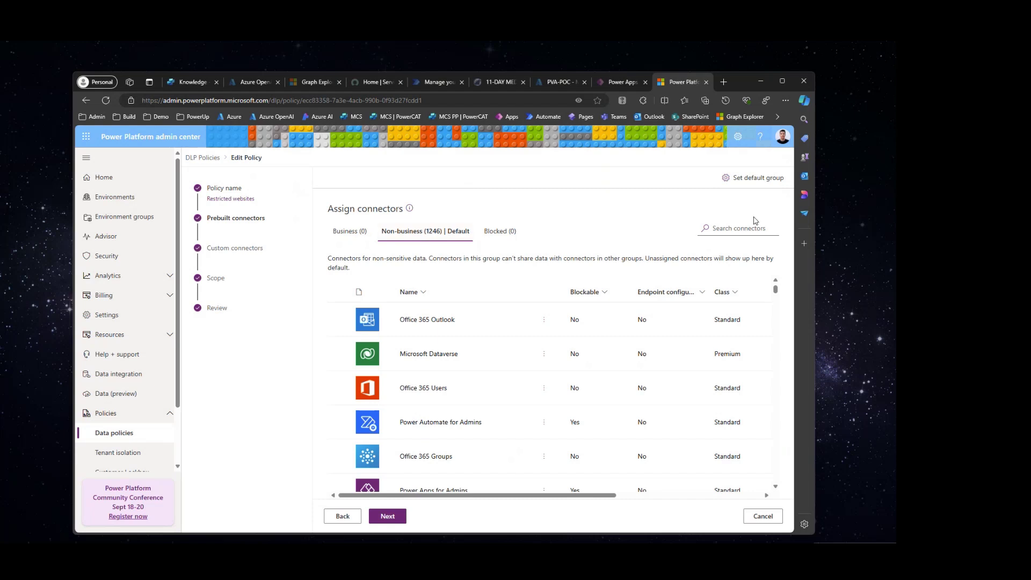
click(740, 228)
text(website)
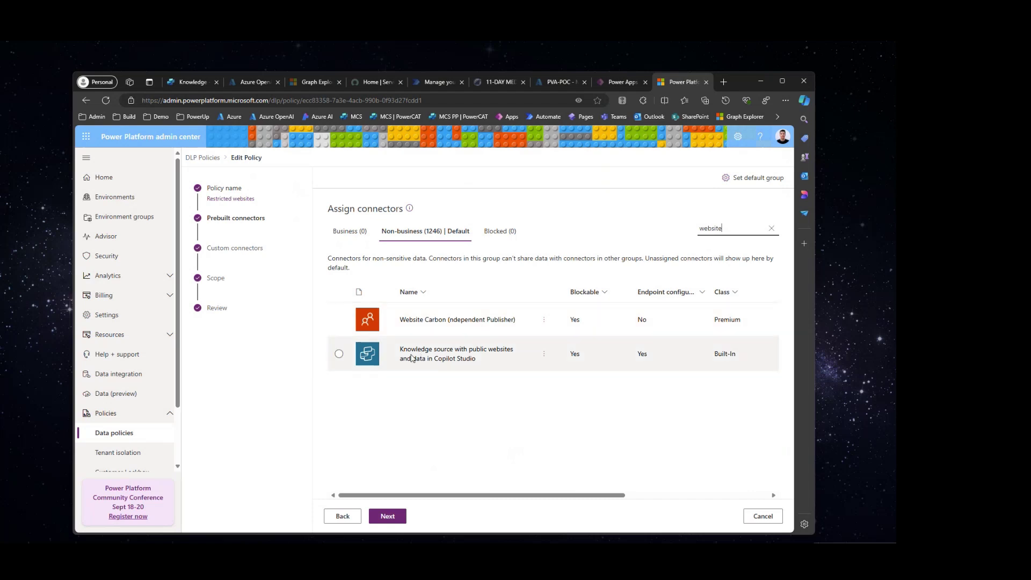
click(476, 361)
click(544, 356)
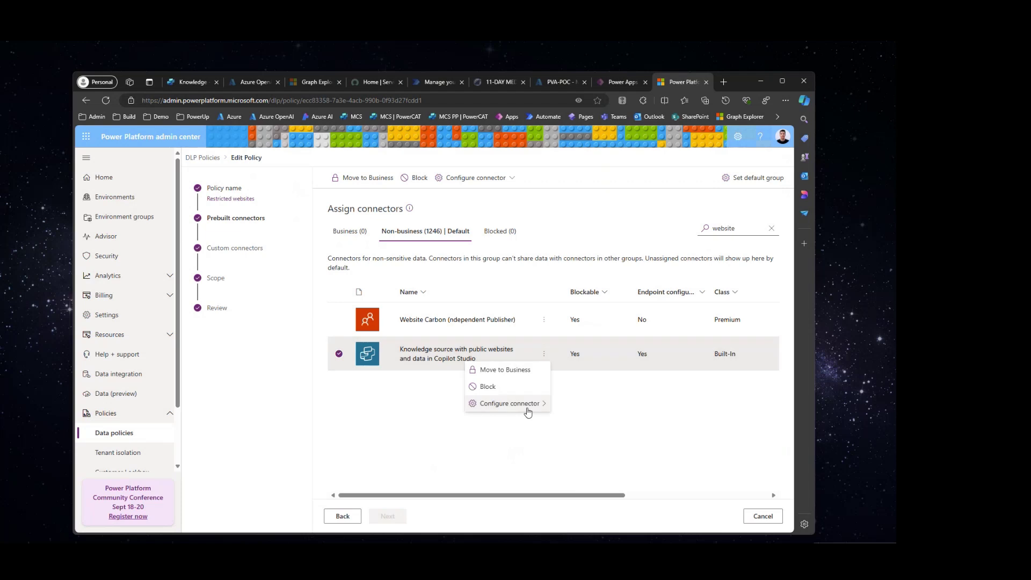
mouse_move(509, 403)
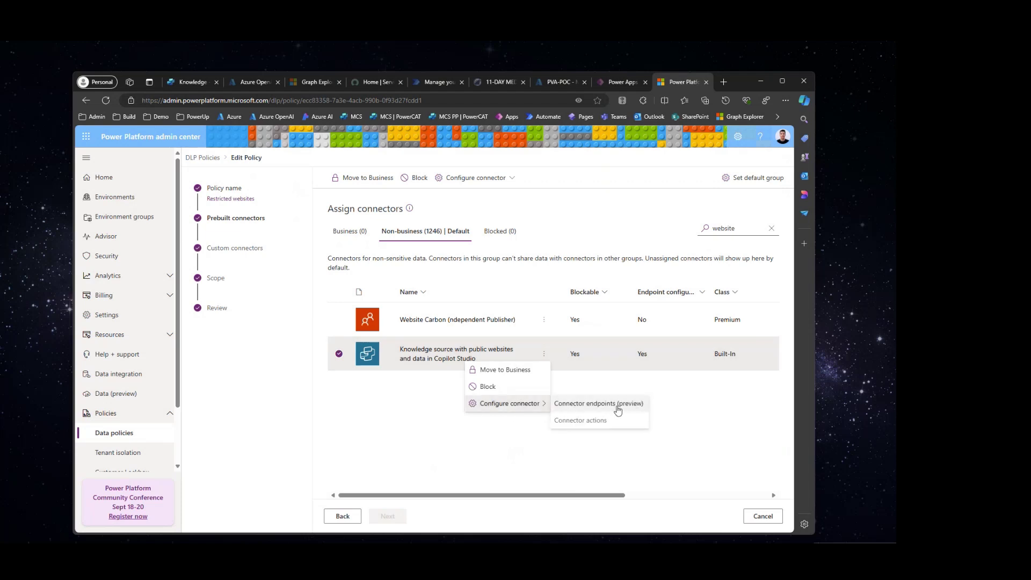
- Review the connector's endpoint rules: Deny *apple.com above the catch-all Allow * rule
click(627, 409)
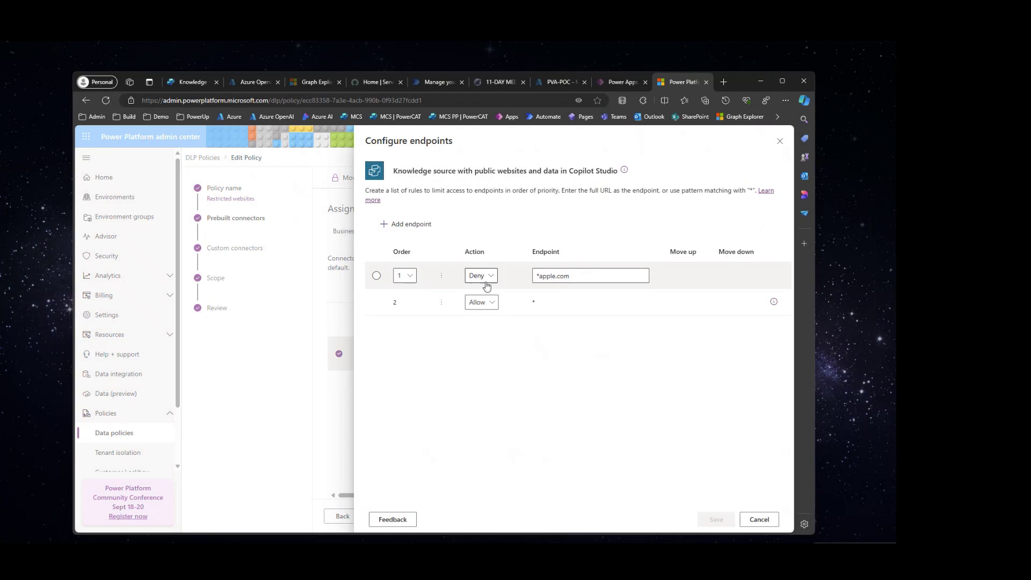
mouse_move(590, 276)
click(539, 277)
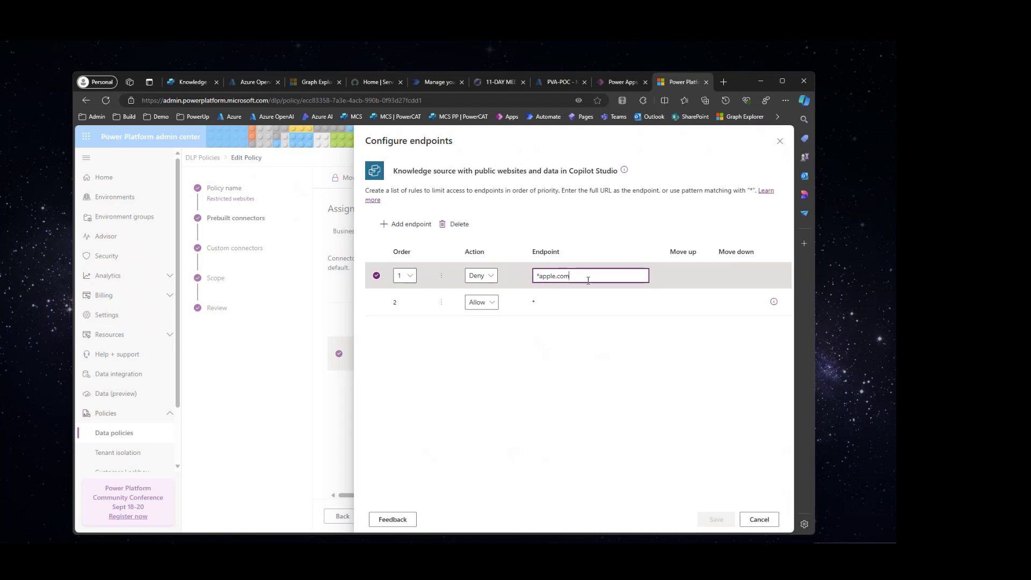
click(610, 229)
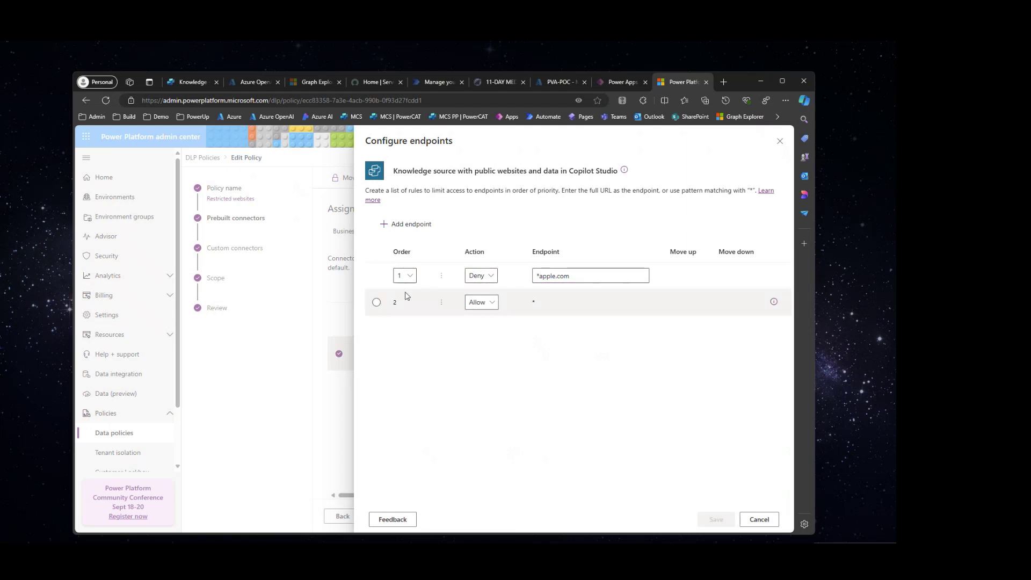
click(773, 303)
click(441, 302)
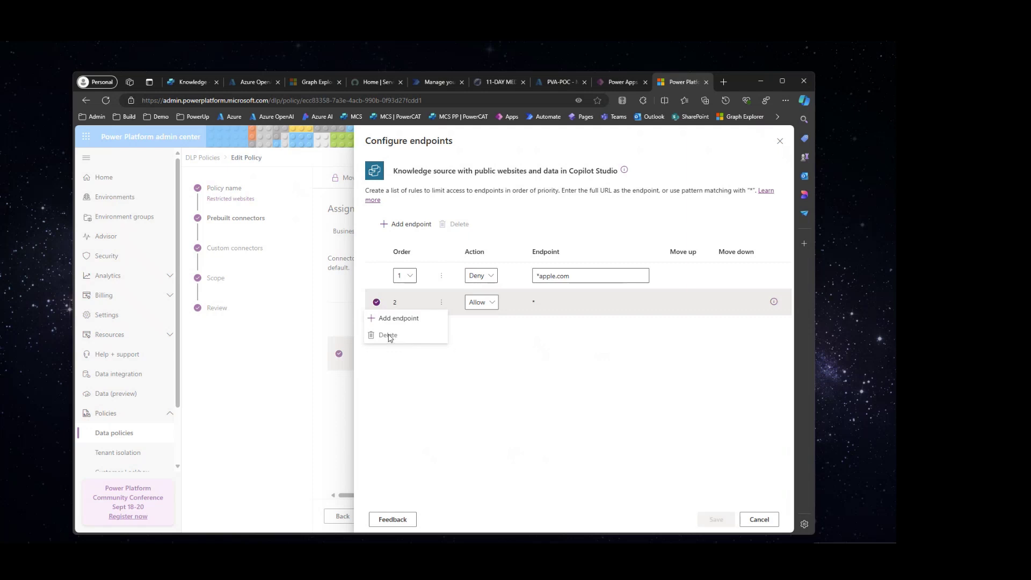
click(520, 337)
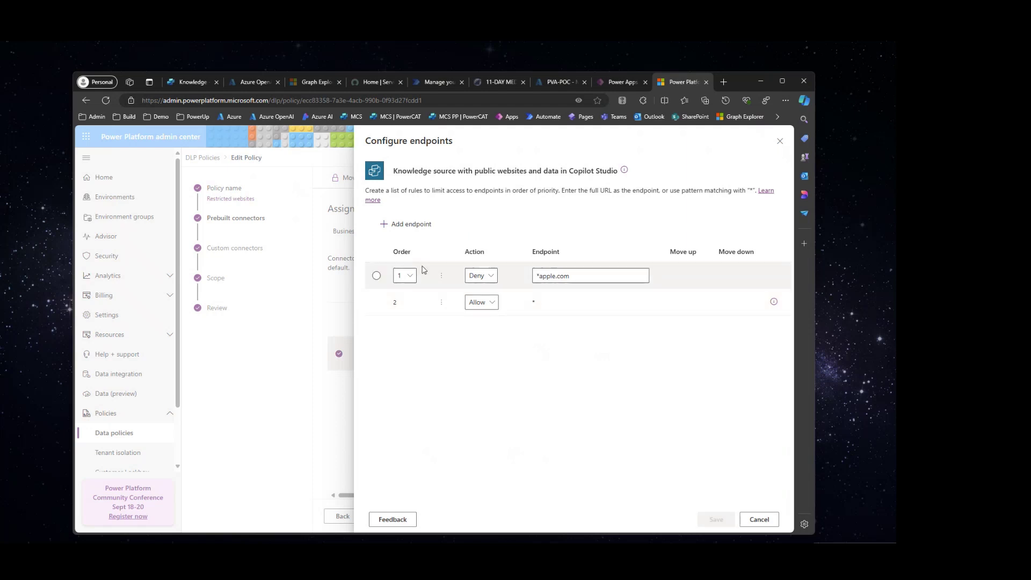
- Add a new empty endpoint rule below *apple.com
click(408, 223)
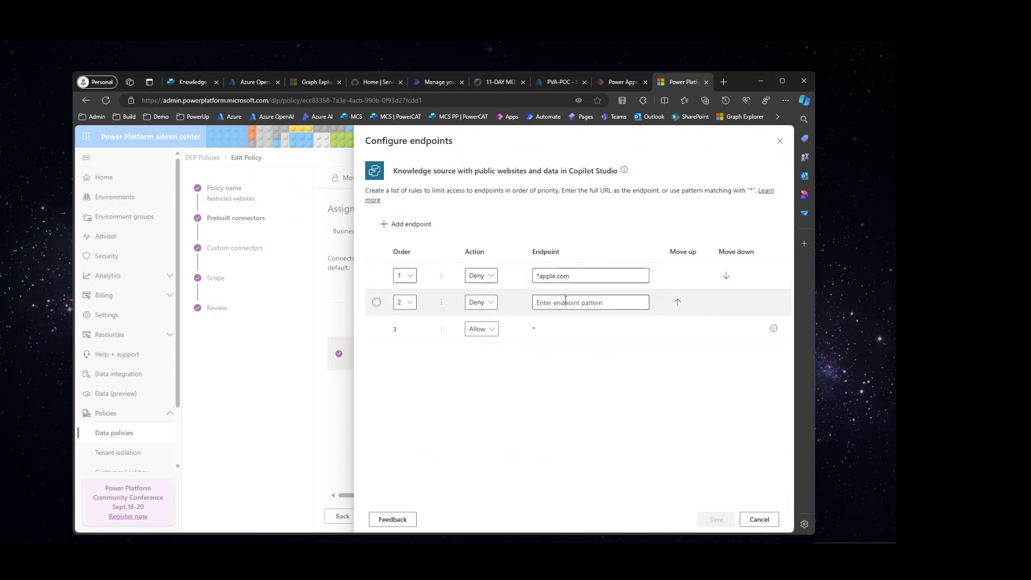
- Delete the empty rule and review the Deny action choices on the *apple.com rule
click(442, 303)
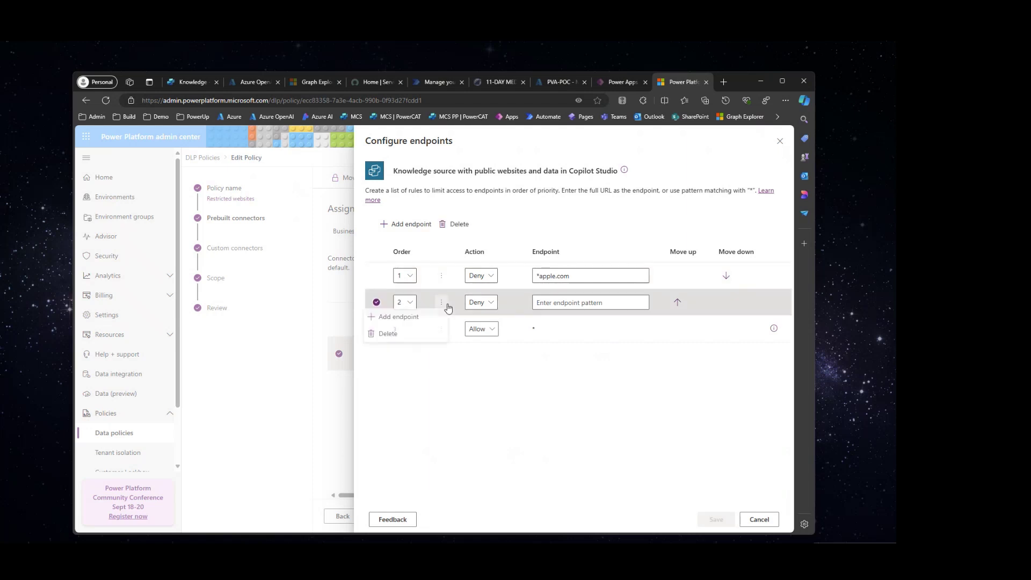
click(420, 335)
click(588, 274)
double_click(589, 274)
click(589, 223)
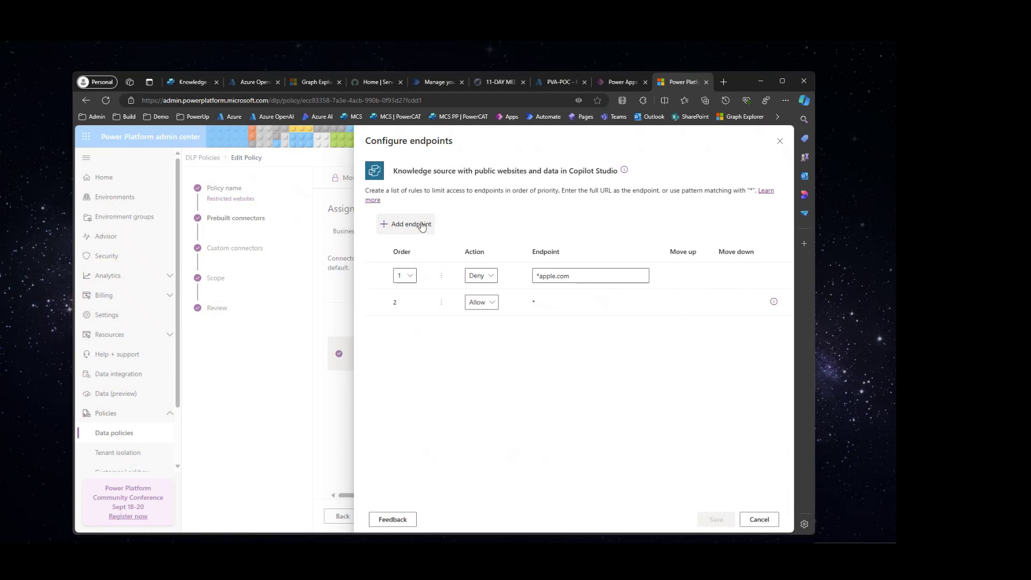
click(408, 276)
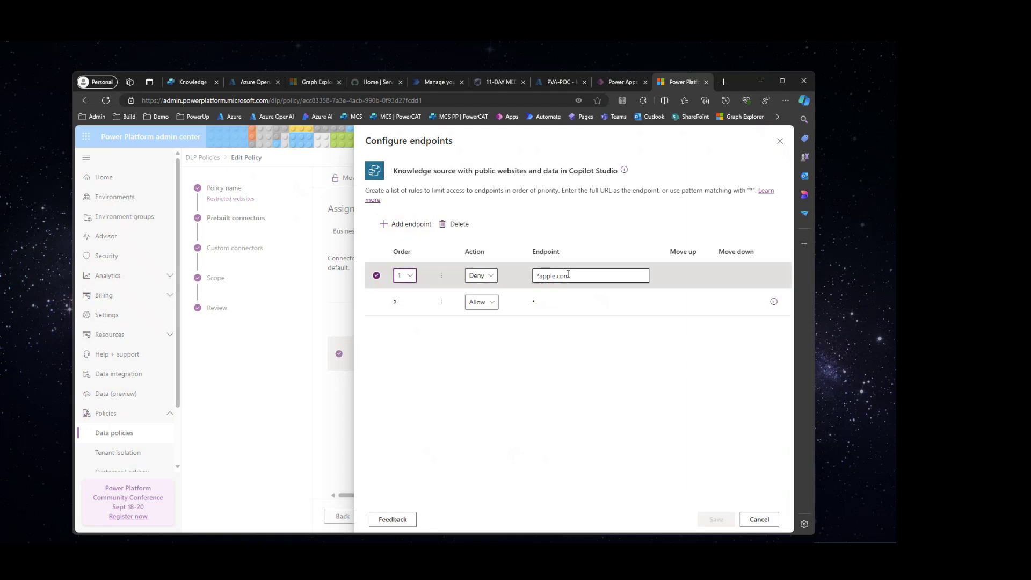
click(485, 276)
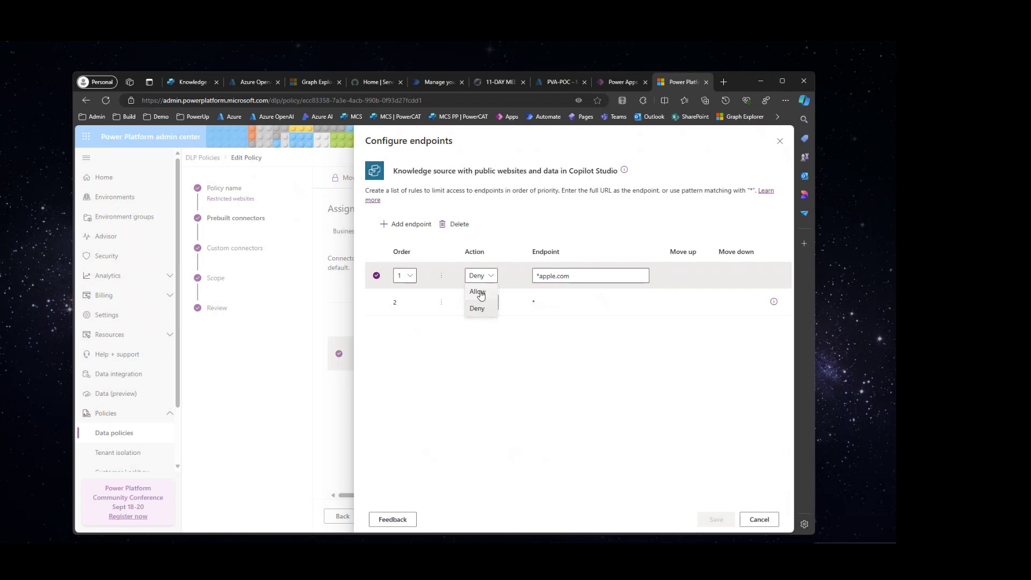
- Experiment with the *apple.com pattern, removing and restoring the leading wildcard
drag(536, 276, 581, 275)
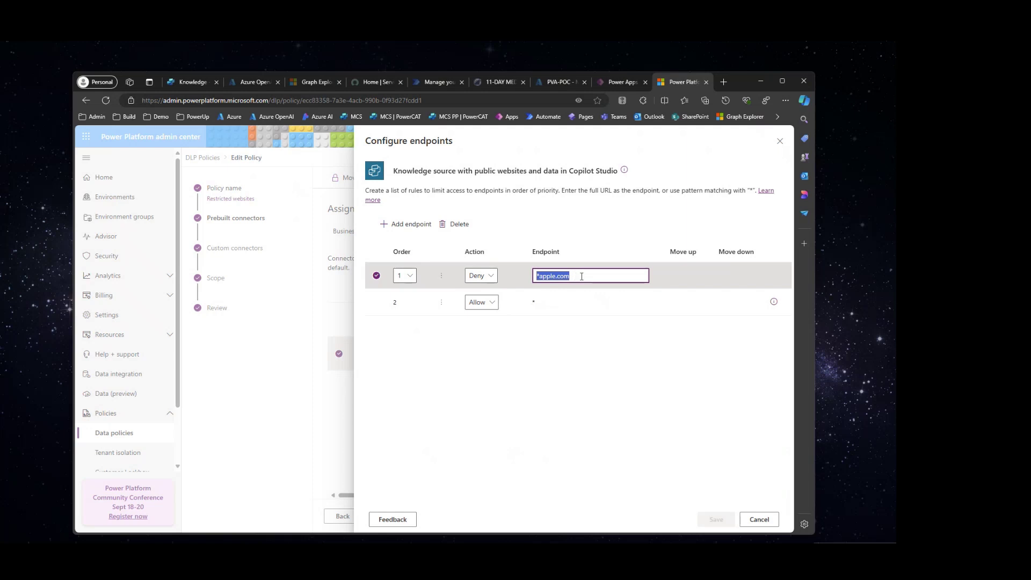
click(581, 275)
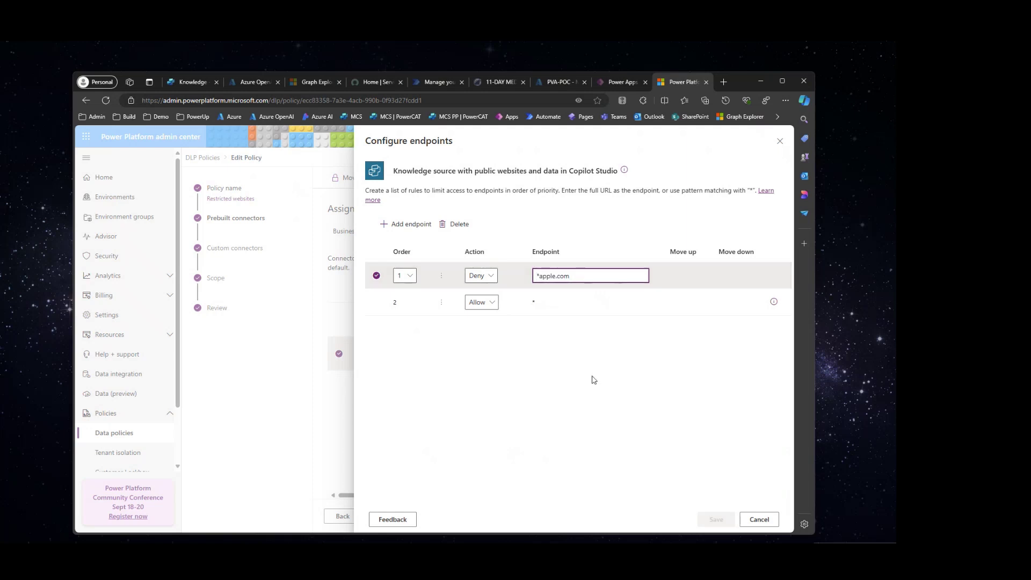
drag(571, 276, 535, 275)
click(538, 276)
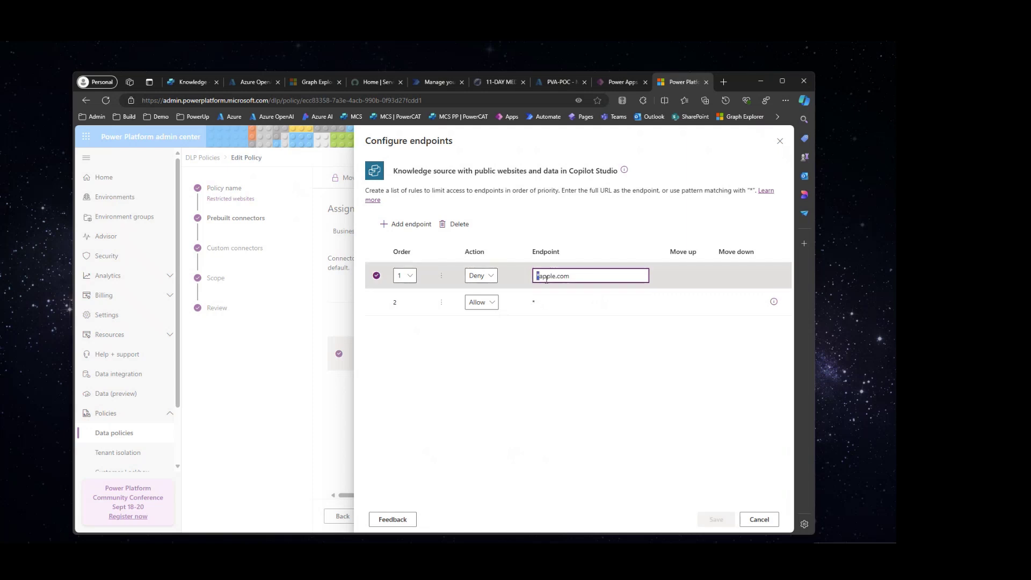
click(538, 276)
drag(539, 276, 536, 276)
key(BackSpace)
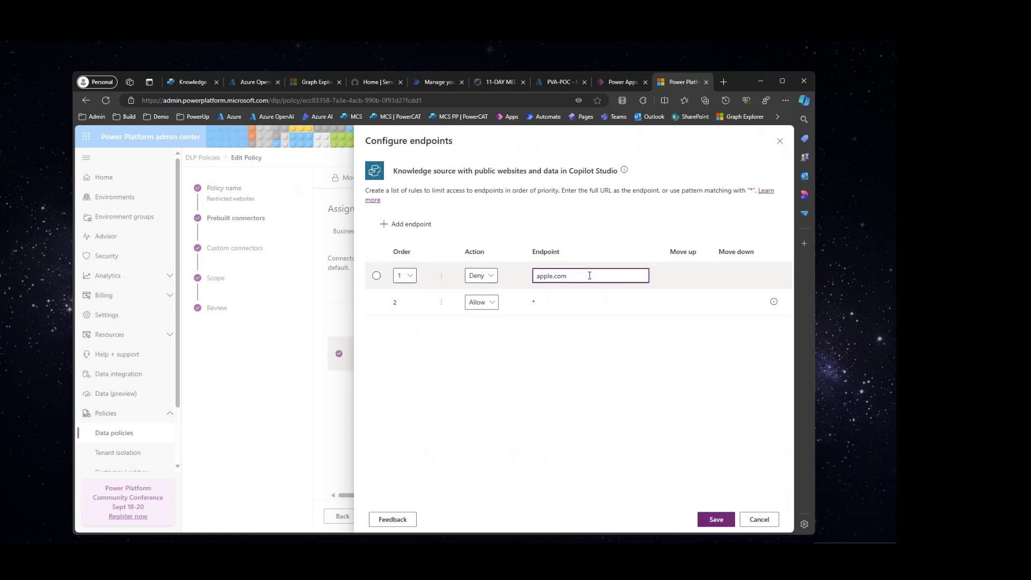
click(538, 276)
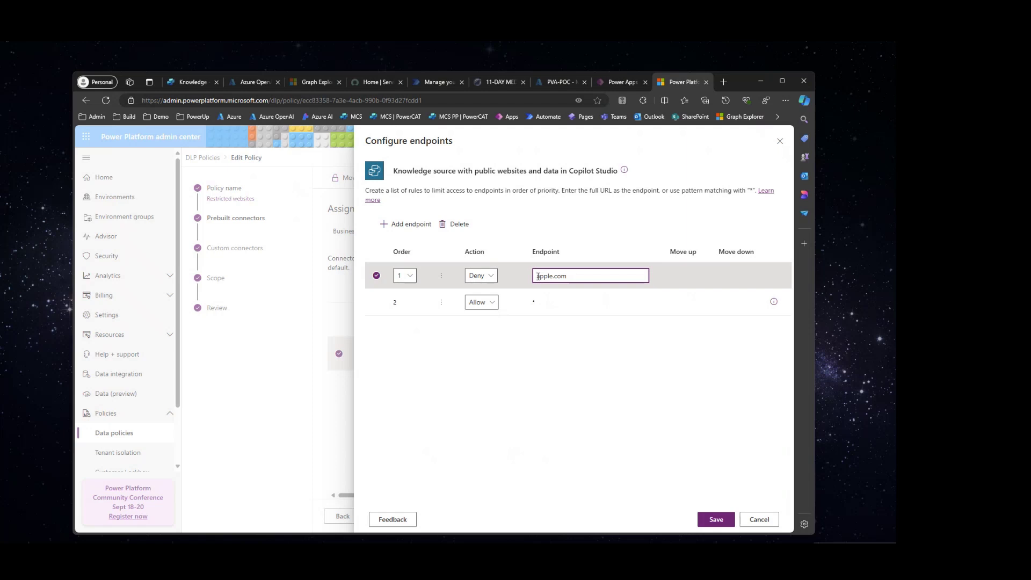
text(*)
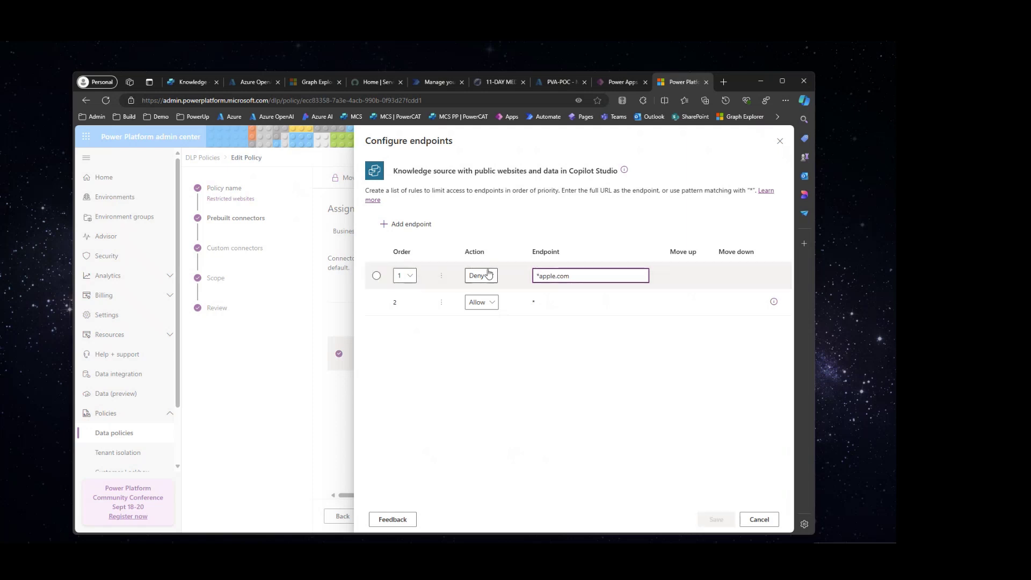
click(596, 439)
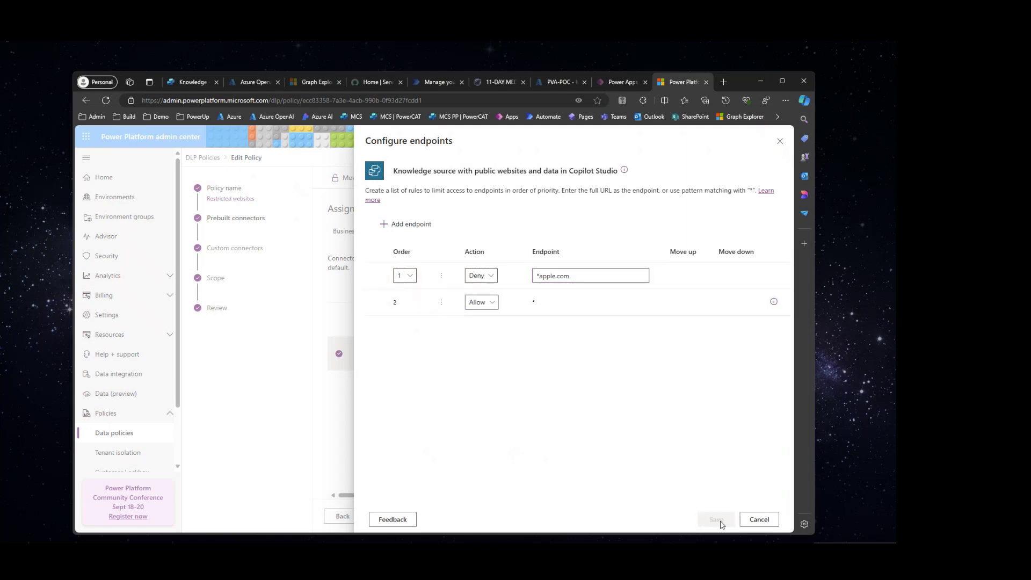
- Highlight the knowledge connector name, then cancel out of the endpoint rules back to Assign connectors
mouse_move(591, 276)
double_click(538, 275)
click(604, 276)
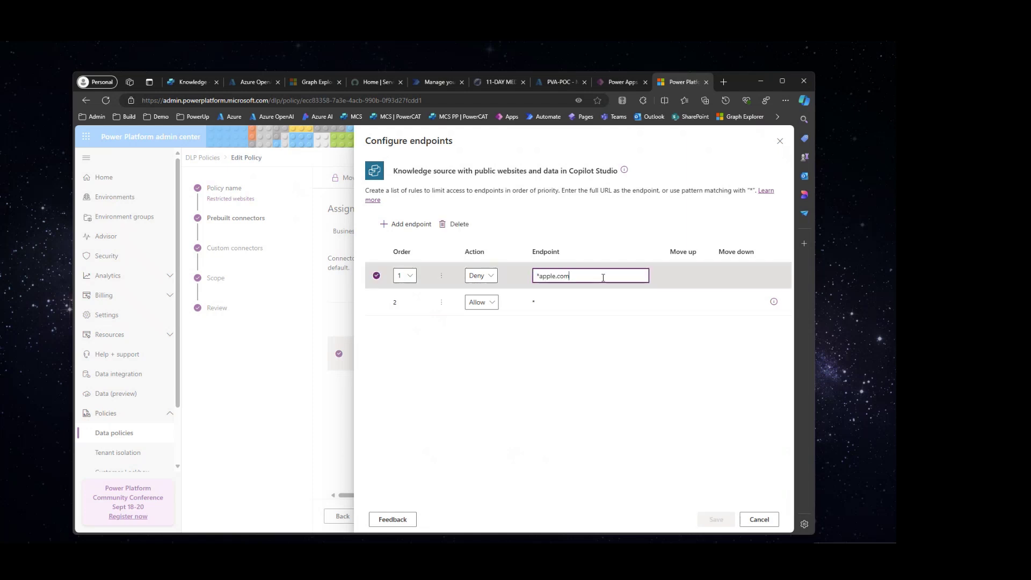
drag(392, 171, 523, 171)
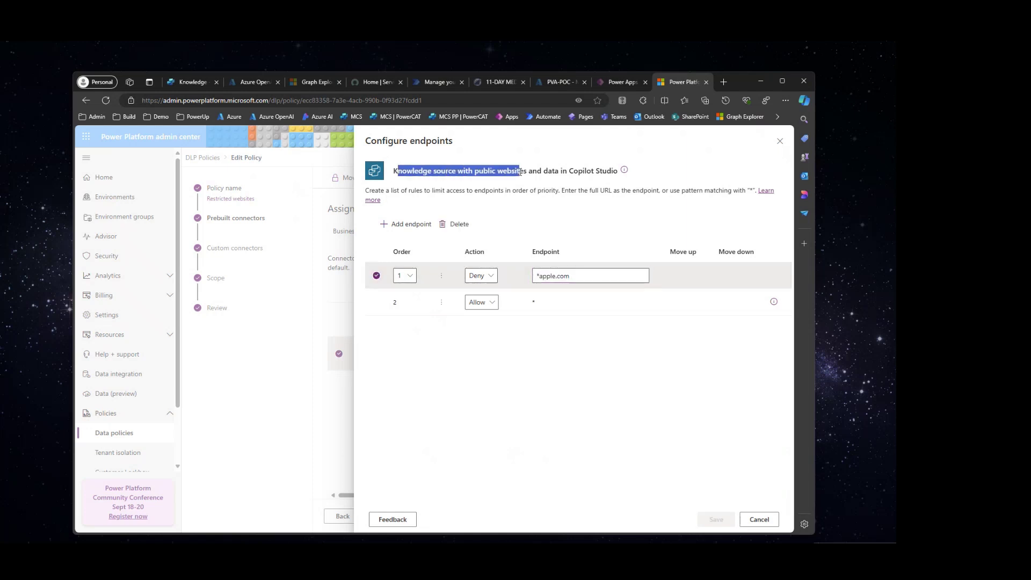
click(664, 270)
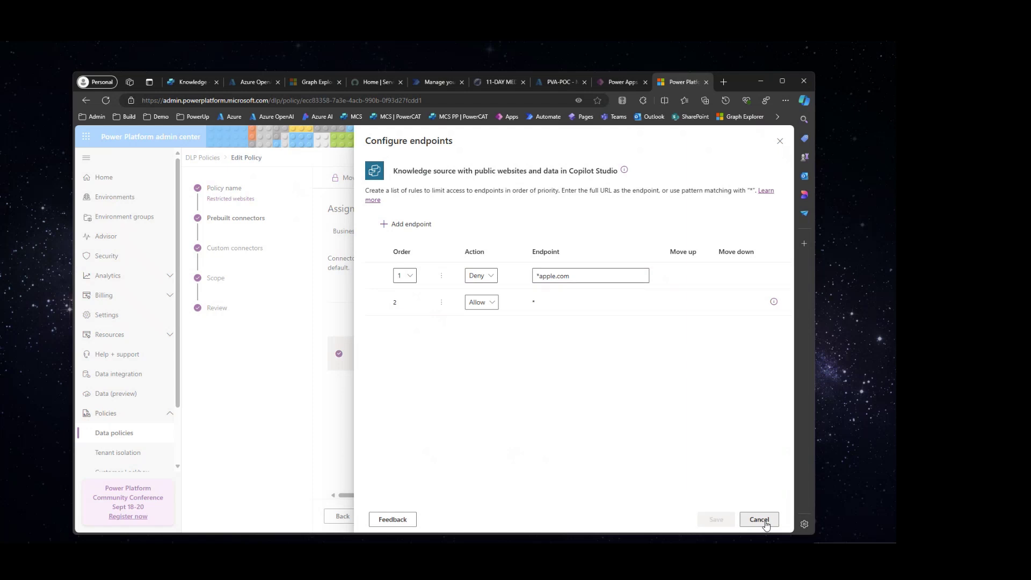
click(760, 520)
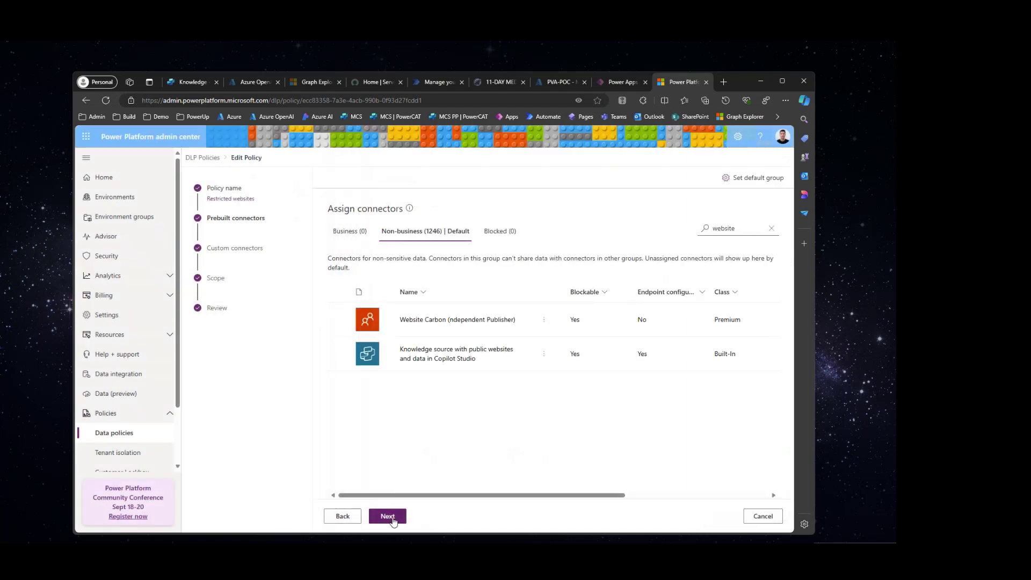
- Skip Custom connectors, scope the policy to Add all environments and proceed to Review
click(388, 517)
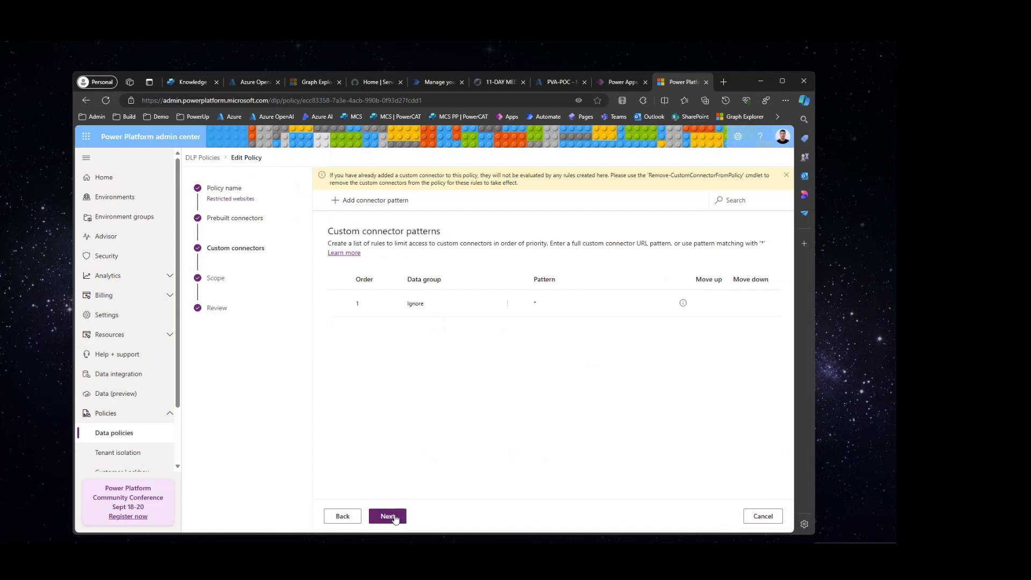
click(392, 517)
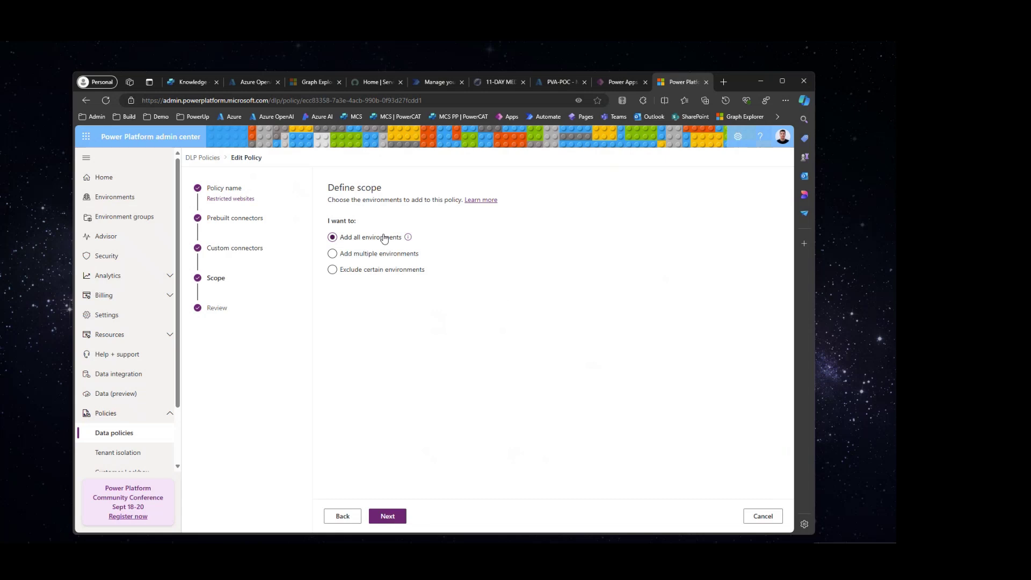
click(409, 237)
click(385, 254)
click(384, 273)
click(385, 242)
click(385, 518)
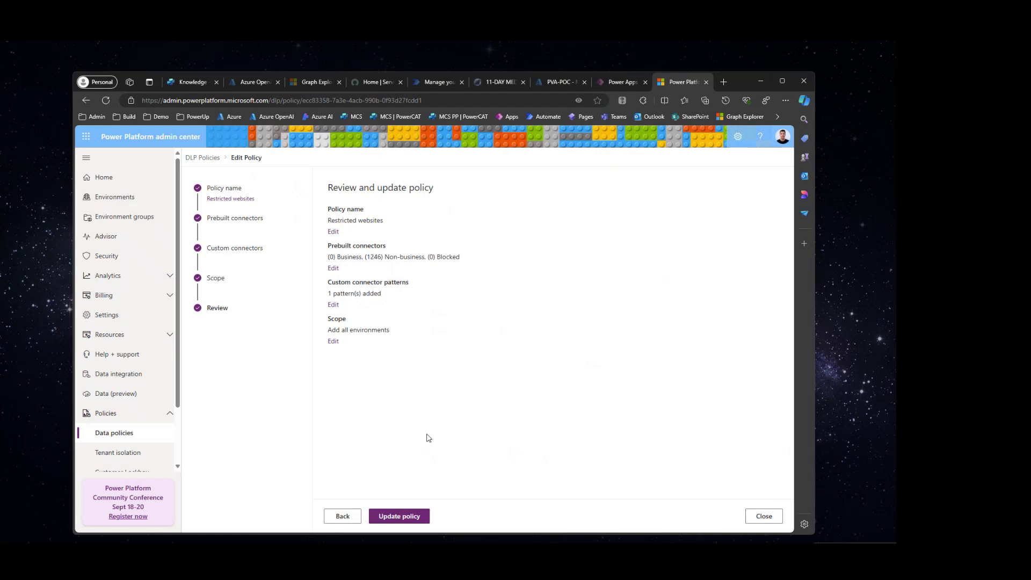
- Update the Restricted websites policy to save it
click(408, 518)
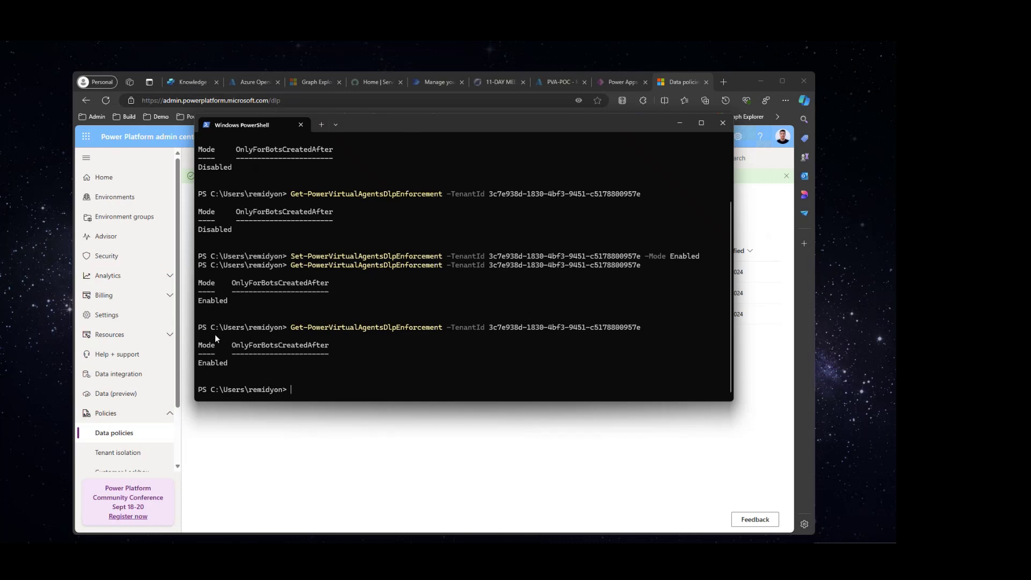
- In PowerShell, confirm Get-PowerVirtualAgentsDlpEnforcement shows Enabled, then return to the Data policies page
drag(199, 327, 653, 331)
click(551, 334)
click(310, 328)
mouse_move(233, 362)
mouse_down()
mouse_move(205, 350)
mouse_move(188, 359)
mouse_up()
click(340, 400)
click(342, 385)
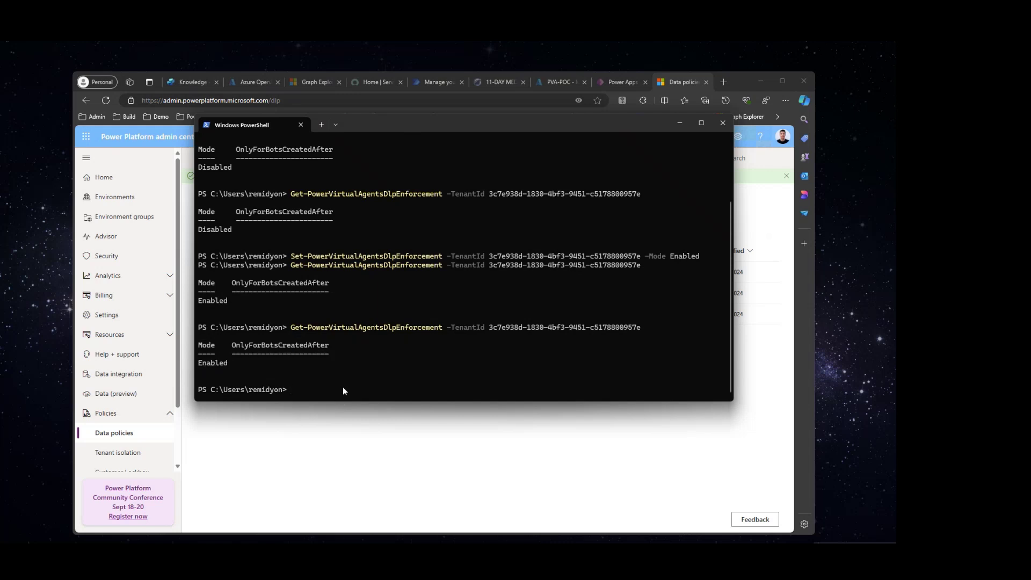
click(388, 471)
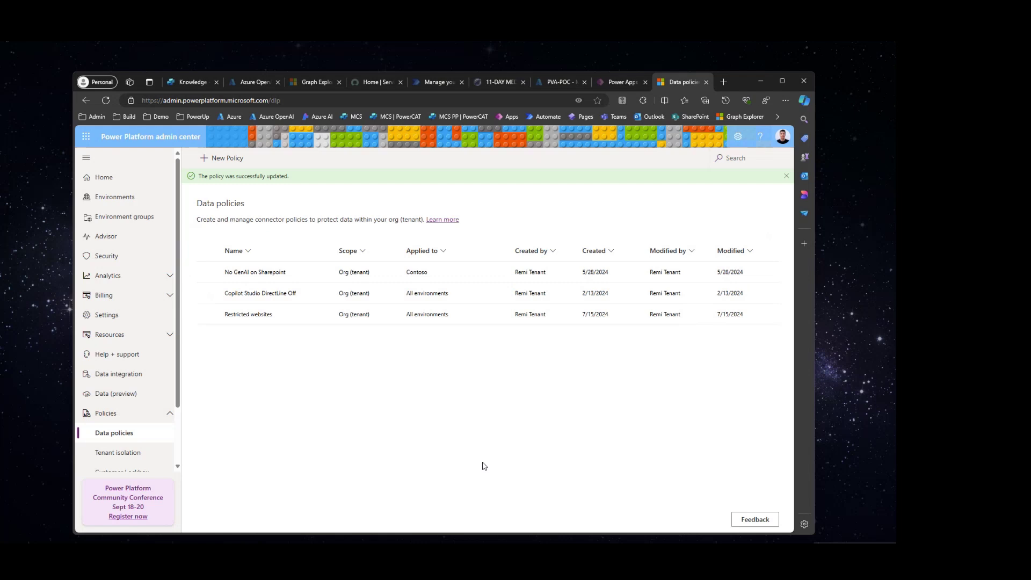
click(192, 81)
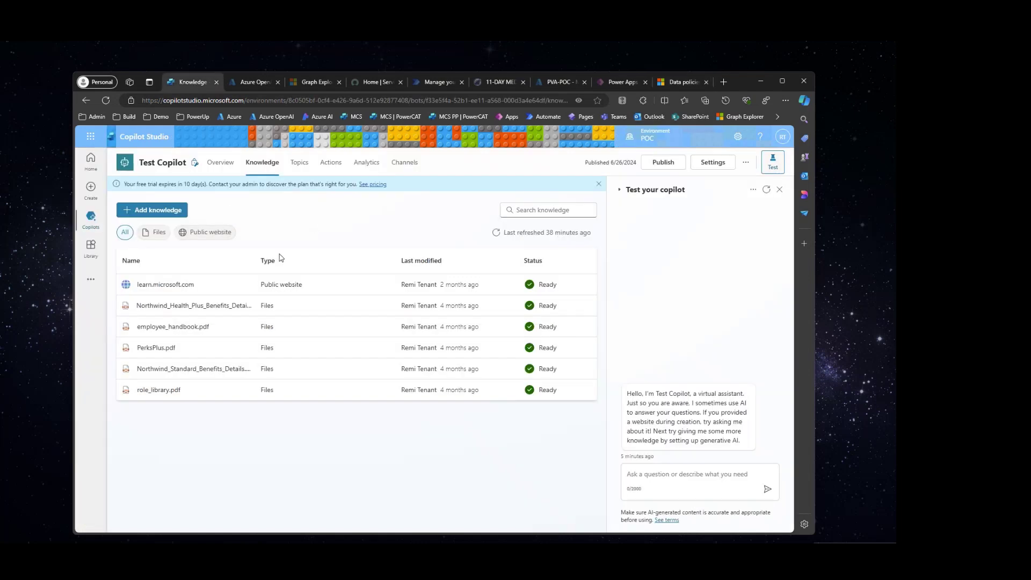
click(180, 209)
click(416, 282)
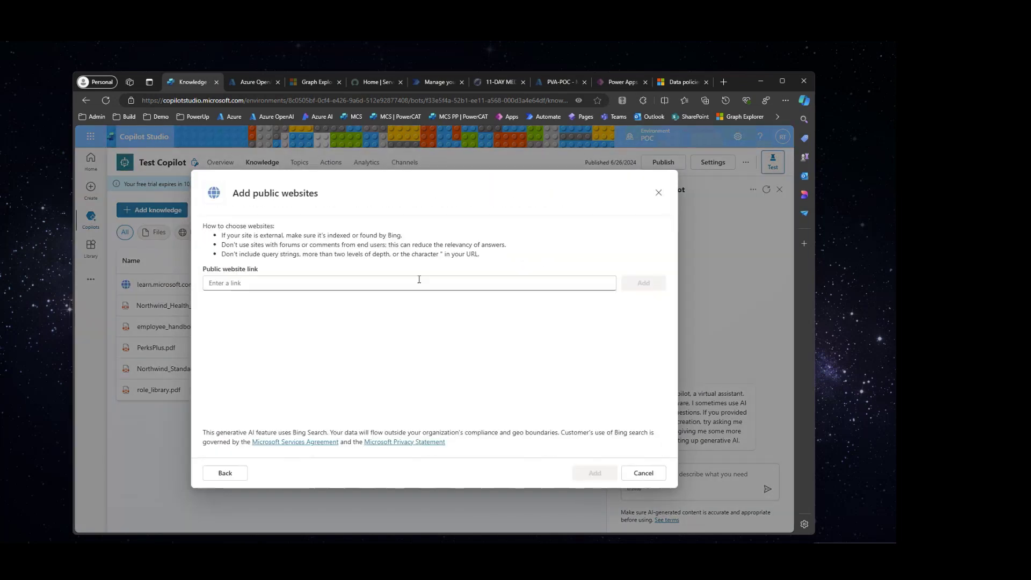
text(apple.com)
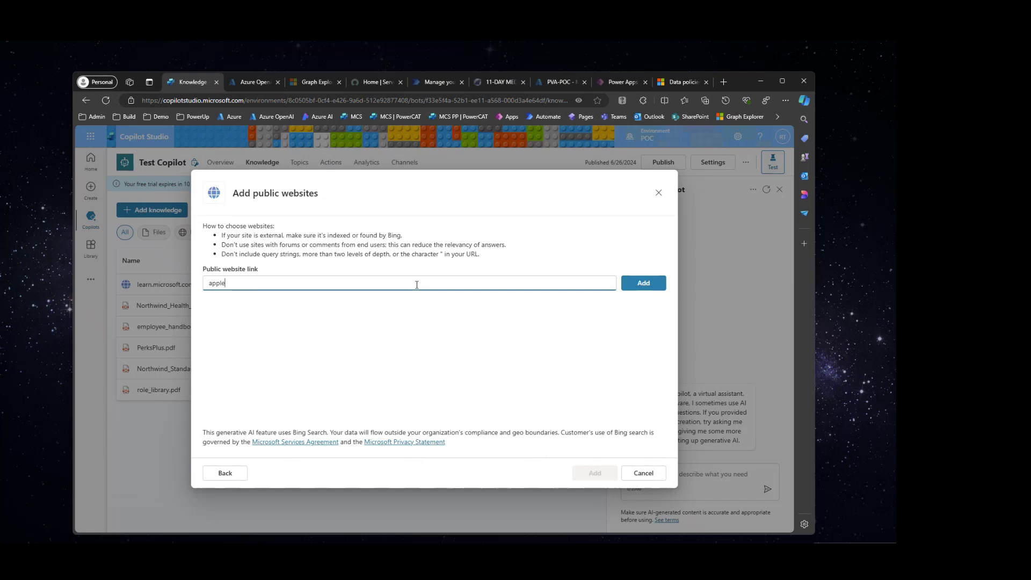
click(641, 286)
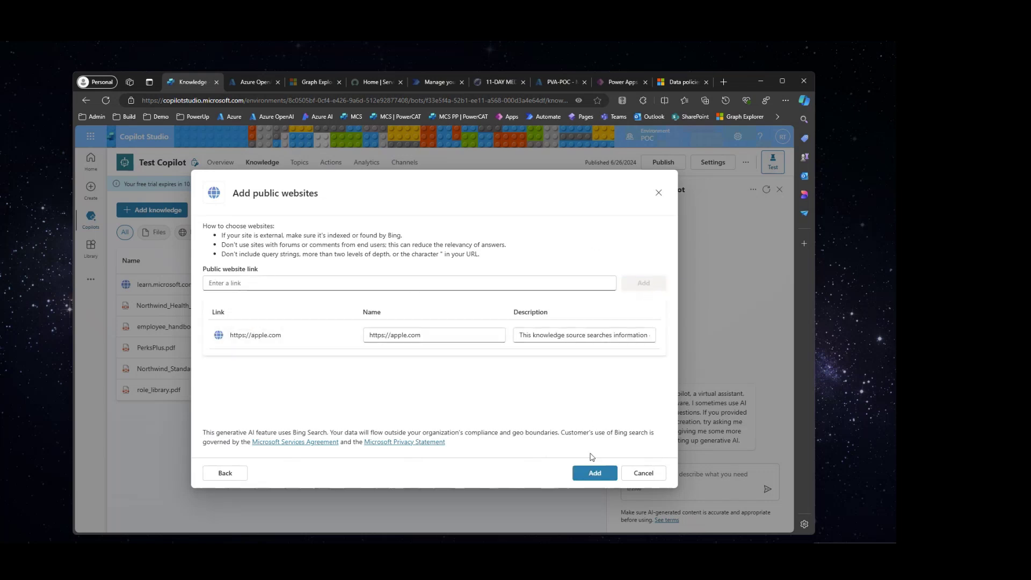
click(593, 475)
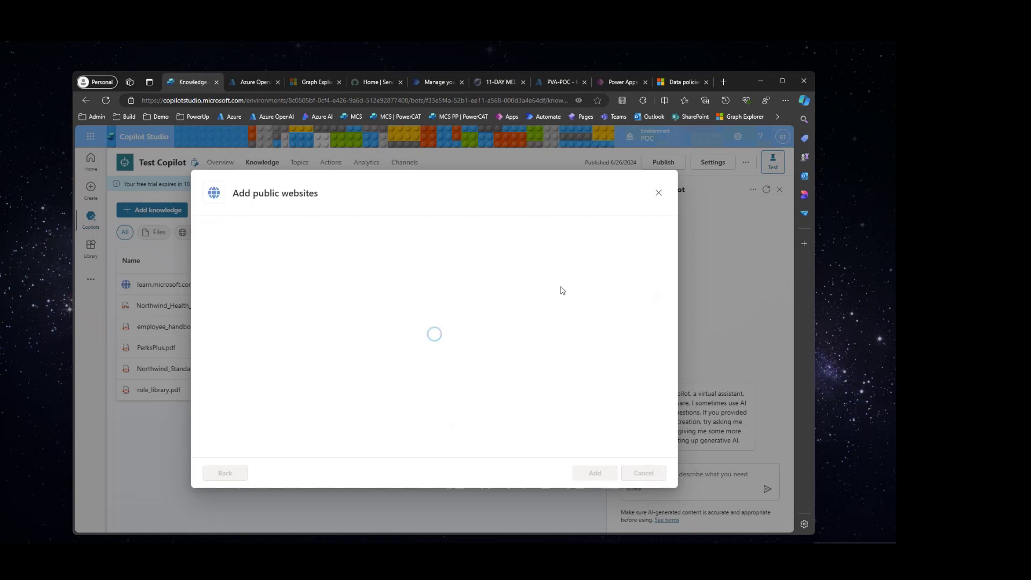